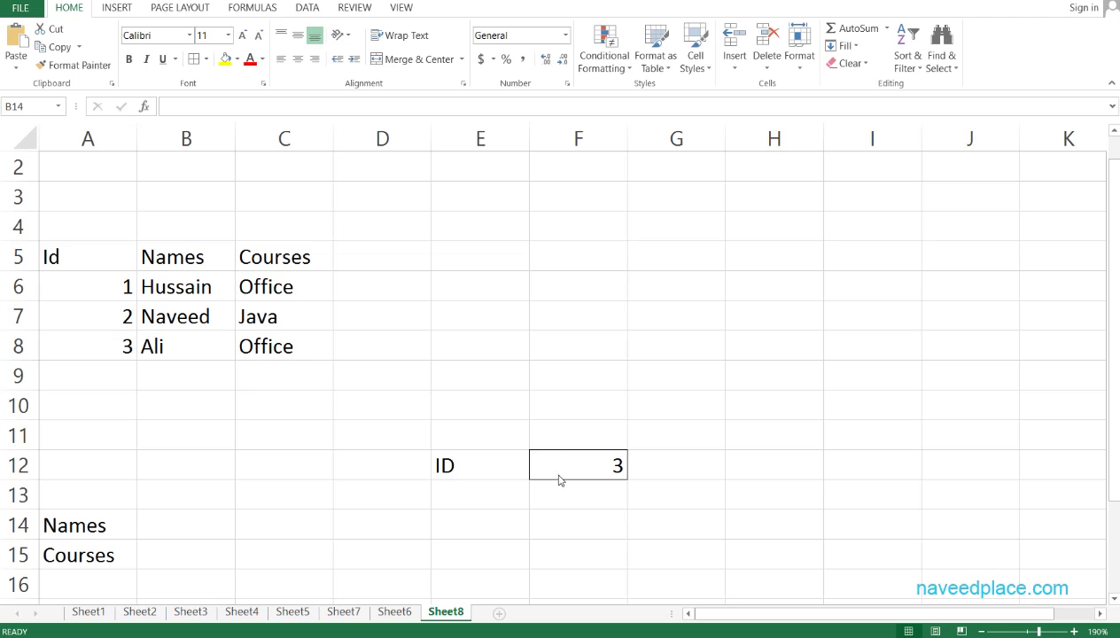
{"action": "left_click", "coordinate": [205, 58]}
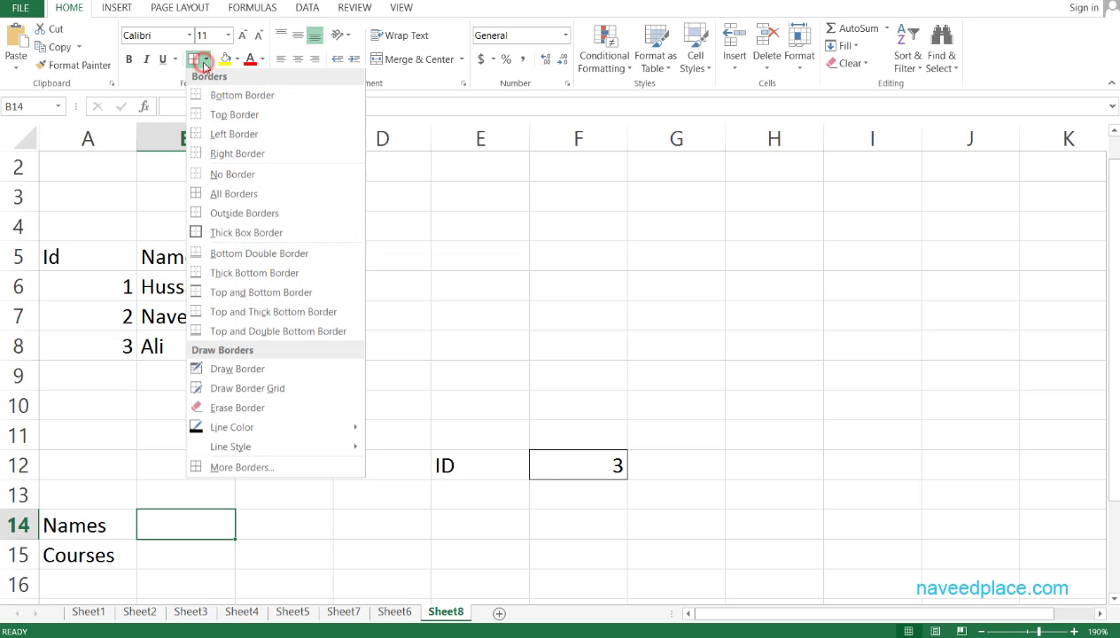
{"action": "left_click", "coordinate": [582, 469]}
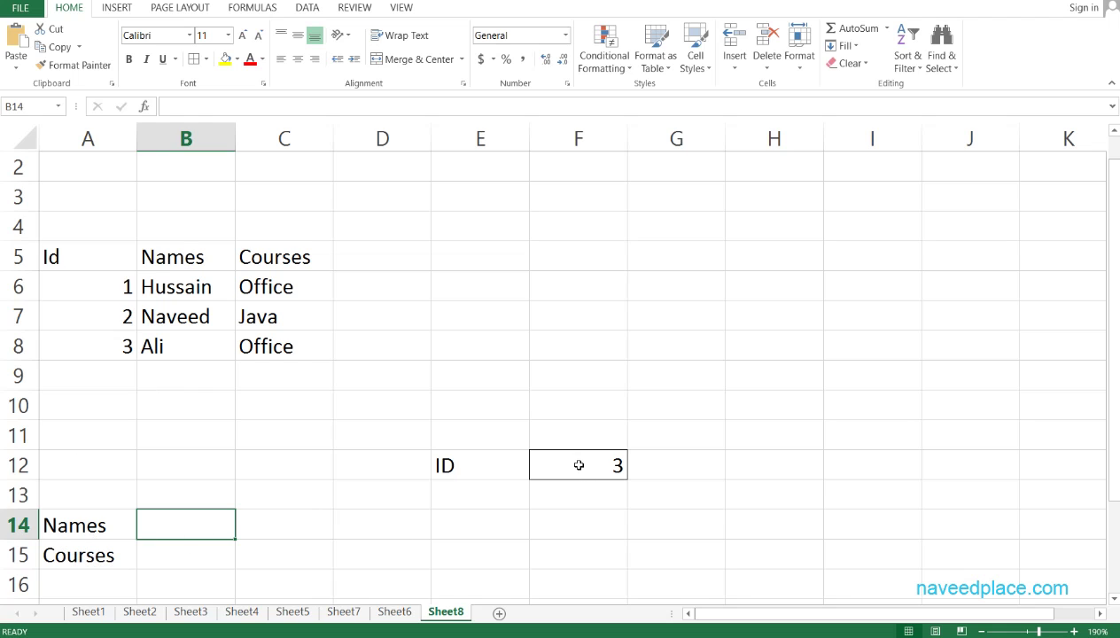
Start a VLOOKUP formula in B14 with F12 as the lookup value and A5:E10 as the table array
{"action": "left_click", "coordinate": [183, 554]}
{"action": "left_click", "coordinate": [183, 533]}
{"action": "type", "text": "="}
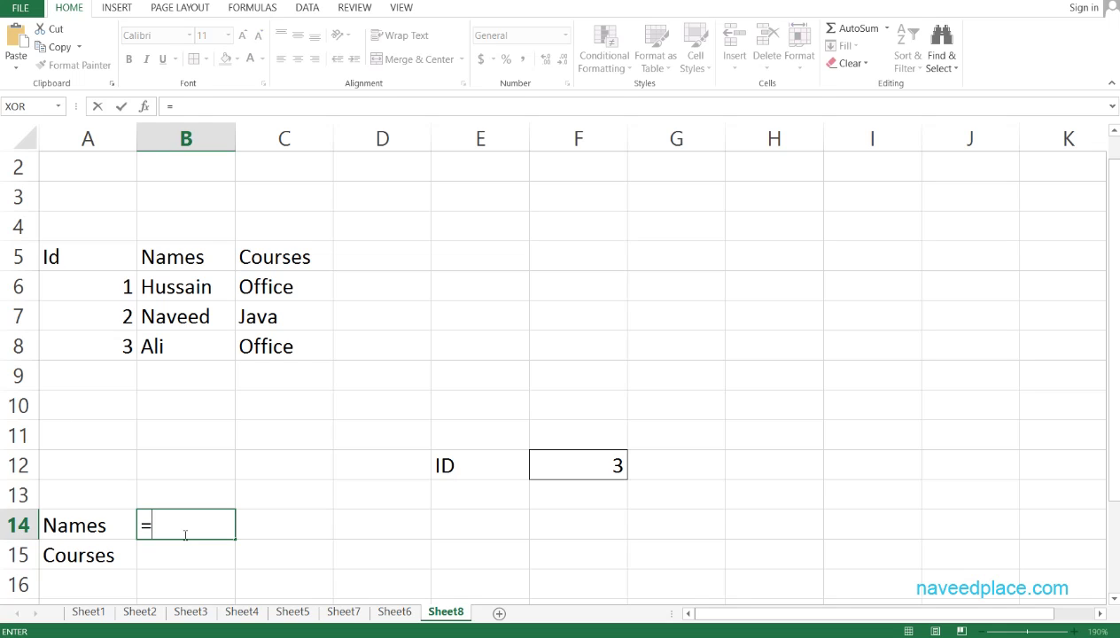
{"action": "type", "text": "vlo"}
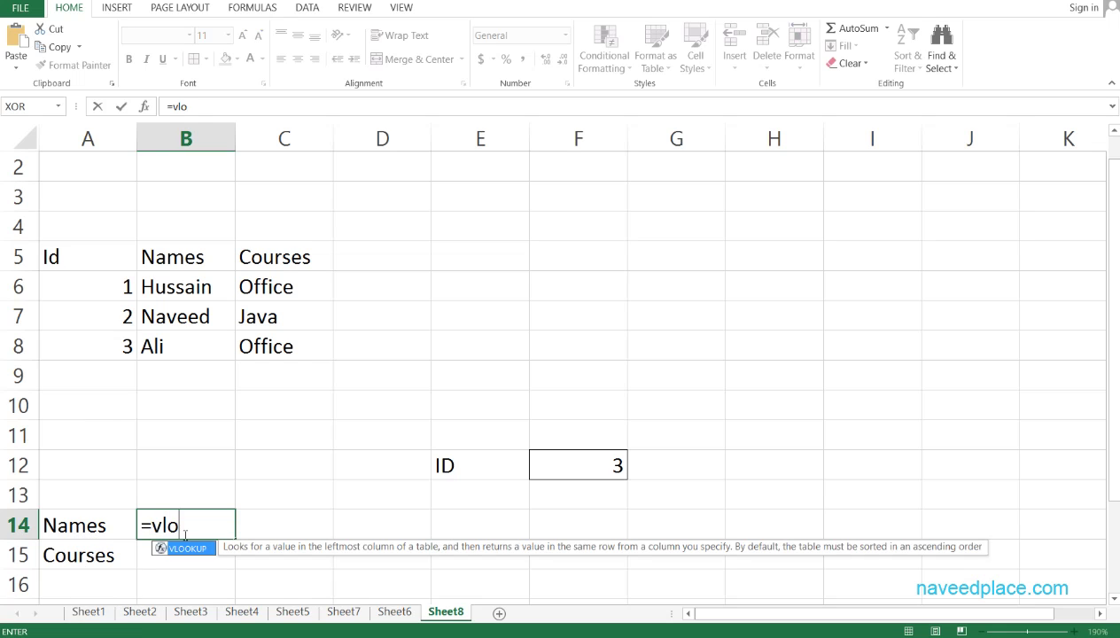
{"action": "key", "text": "Tab"}
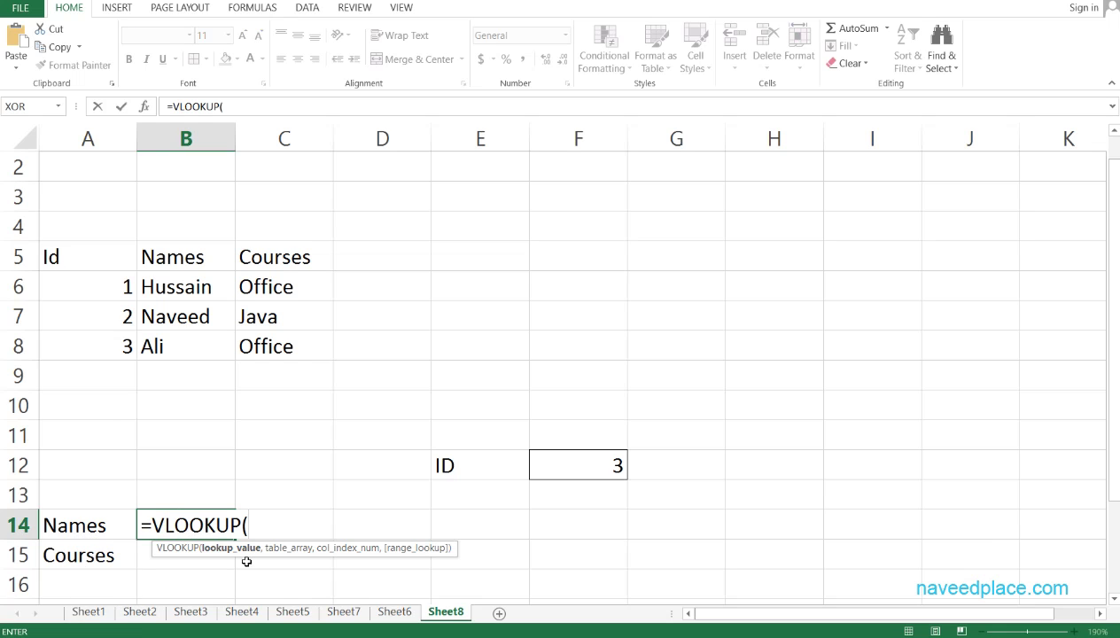
{"action": "left_click", "coordinate": [558, 468]}
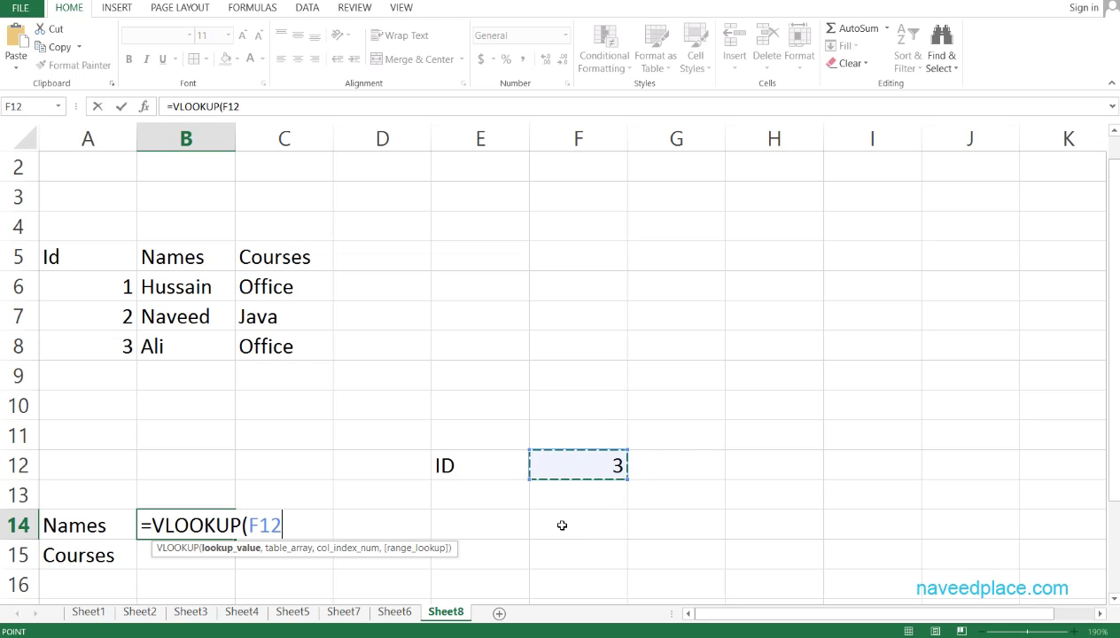
{"action": "type", "text": ","}
{"action": "left_click_drag", "start_coordinate": [51, 255], "coordinate": [528, 410]}
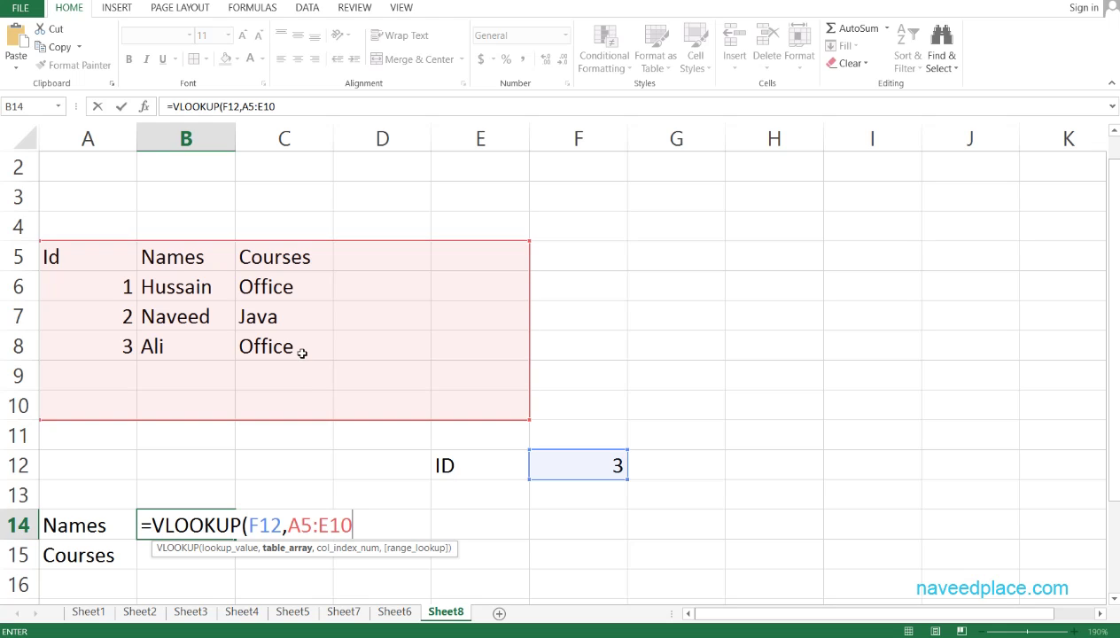
Complete the B14 formula with column index 2 and TRUE for approximate match, and check its result against the source table
{"action": "type", "text": ","}
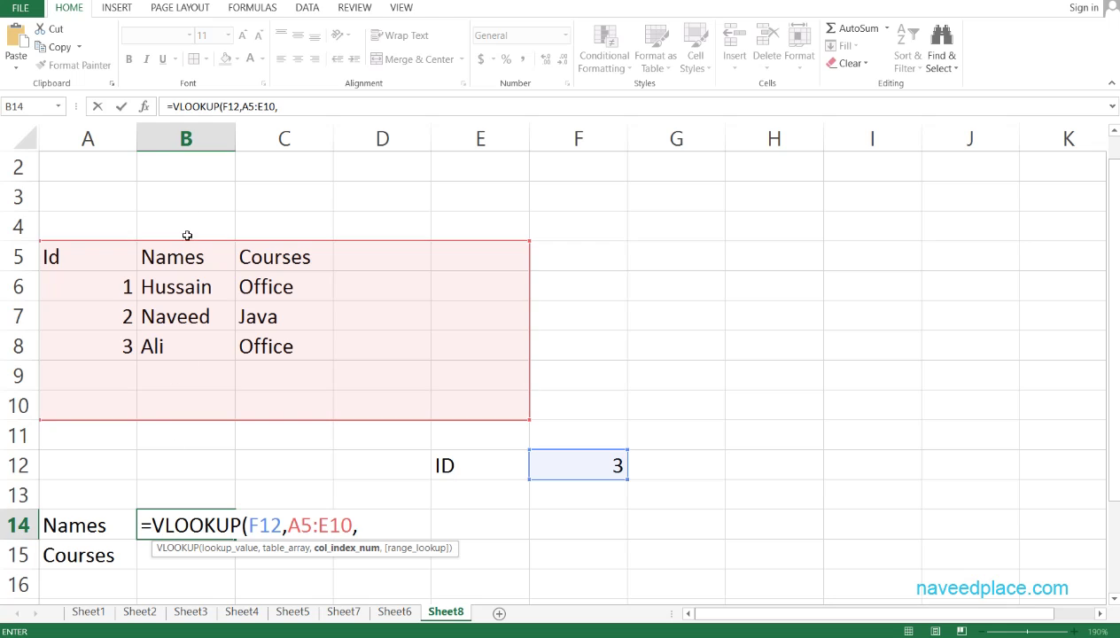
{"action": "type", "text": "2,"}
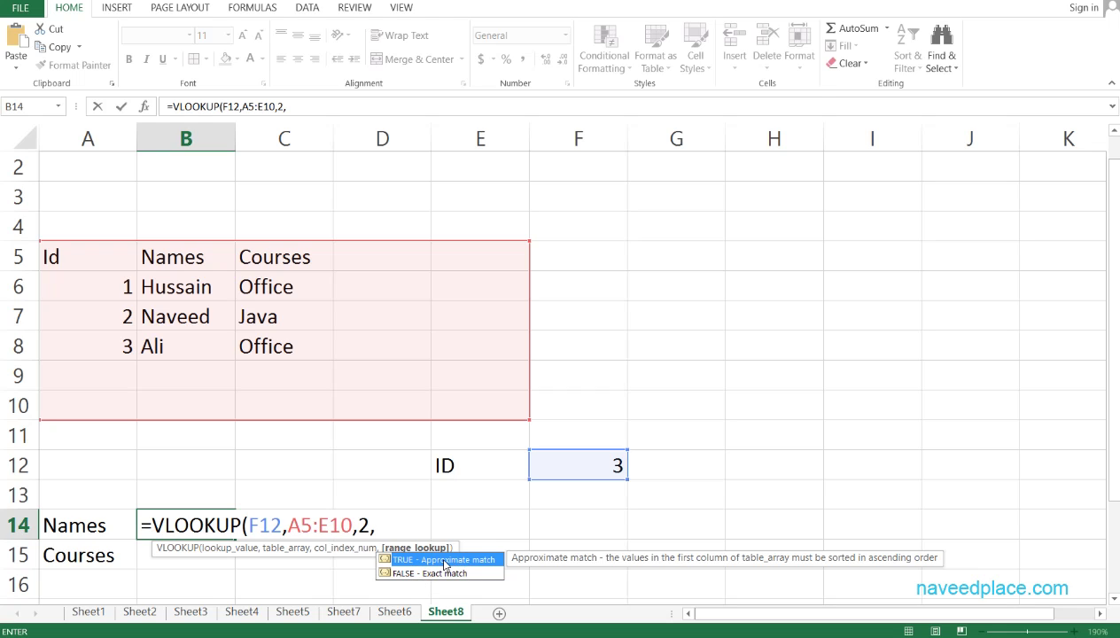
{"action": "double_click", "coordinate": [445, 561]}
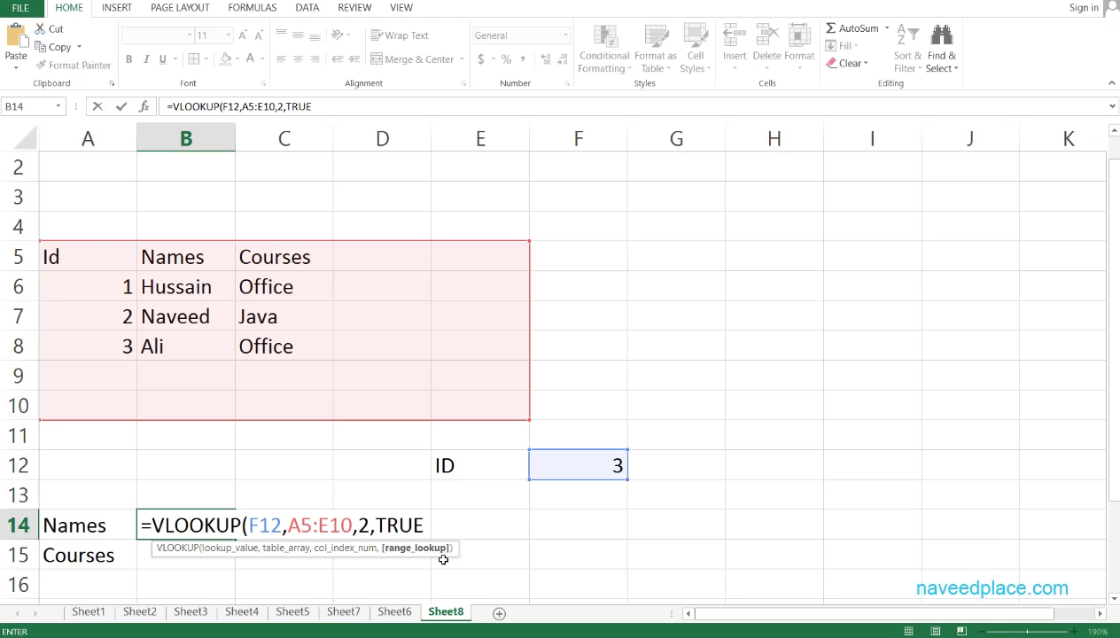
{"action": "key", "text": "Return"}
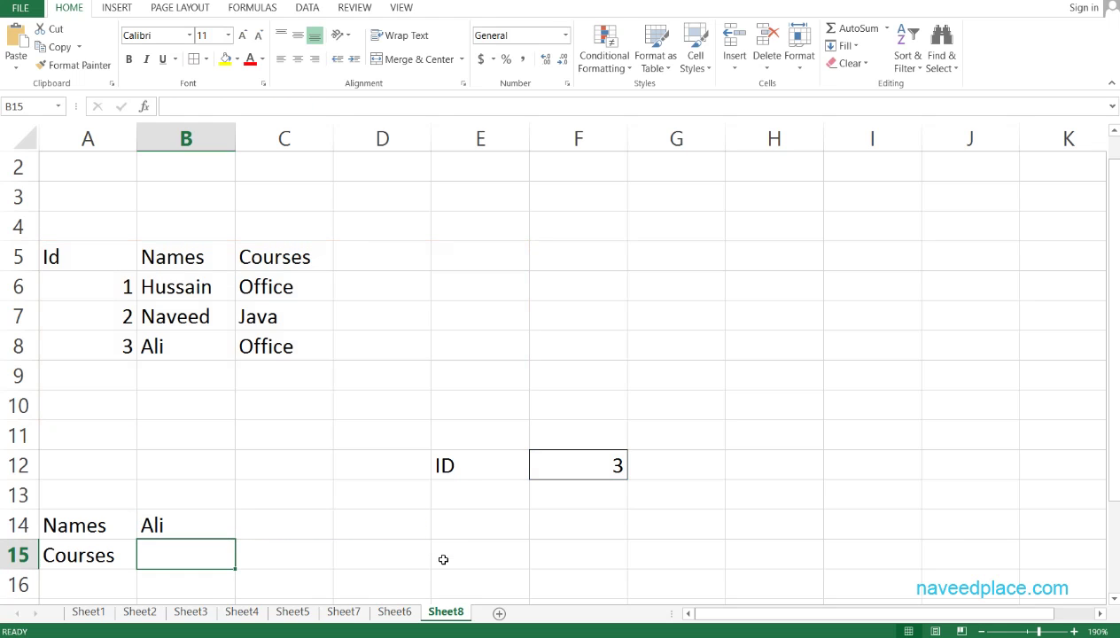
{"action": "left_click", "coordinate": [602, 458]}
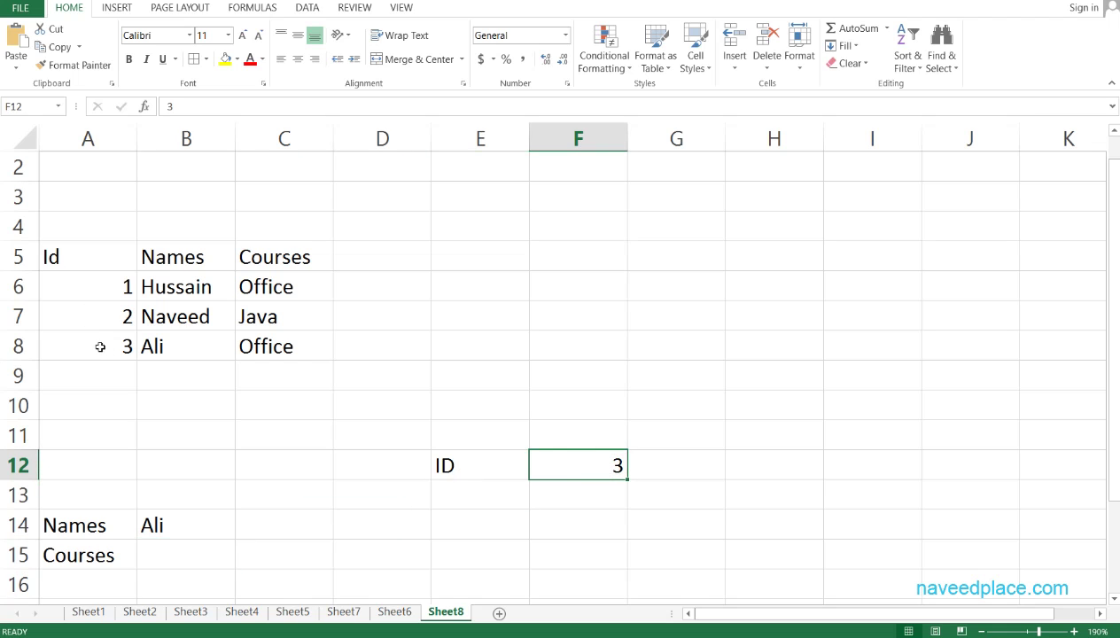
{"action": "left_click", "coordinate": [168, 352]}
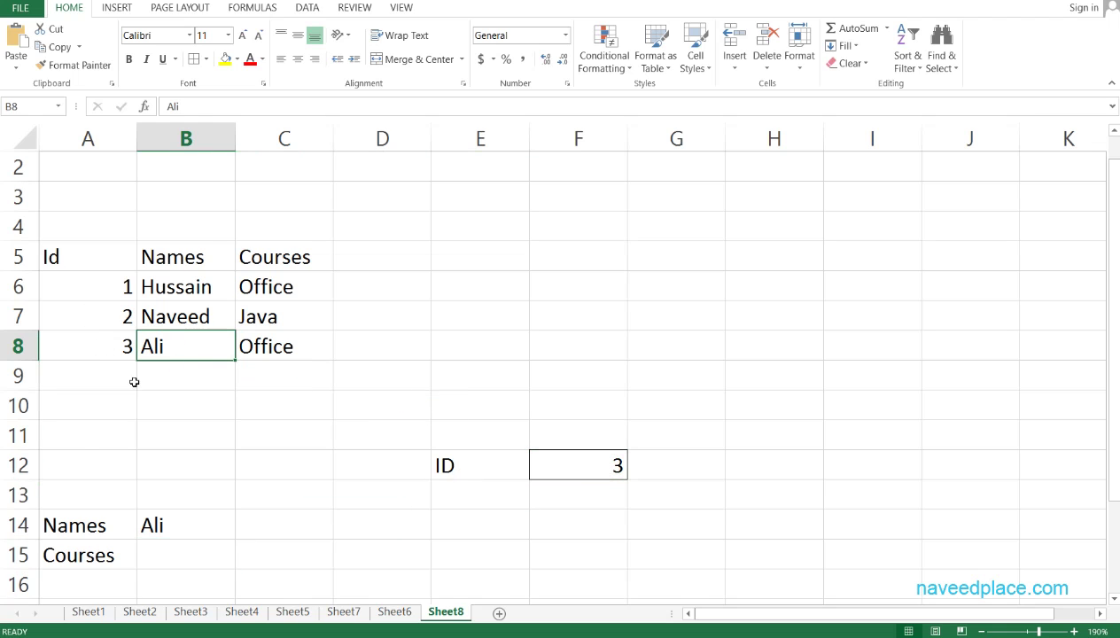
Enter =VLOOKUP(F12,A5:E10,3,TRUE) in B15 for the course and review the formulas in B14 and B15
{"action": "left_click", "coordinate": [159, 558]}
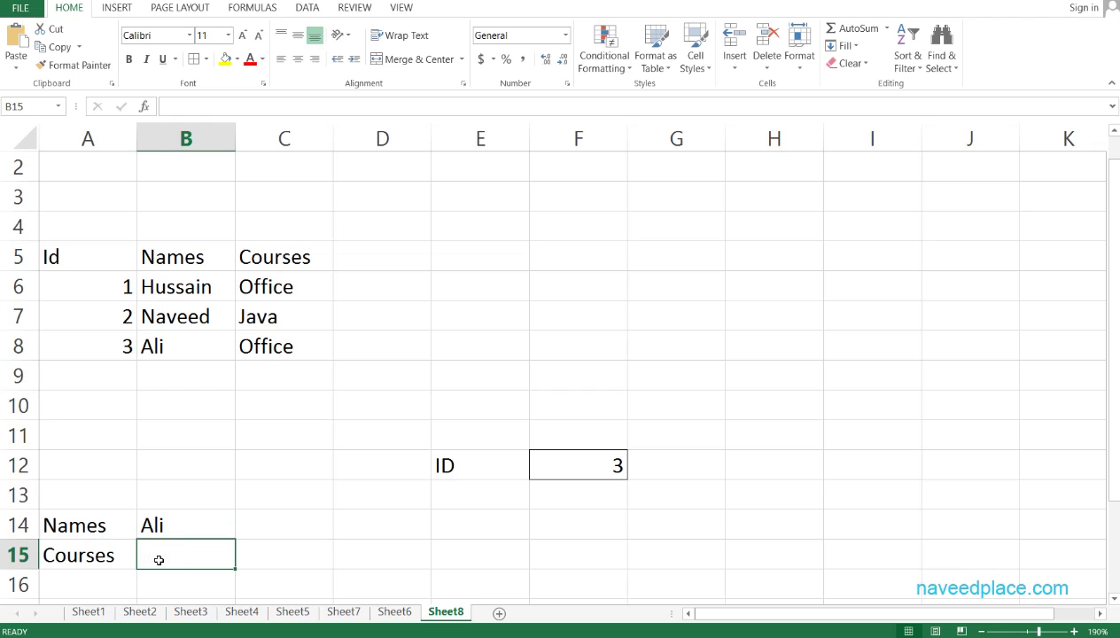
{"action": "type", "text": "=vl"}
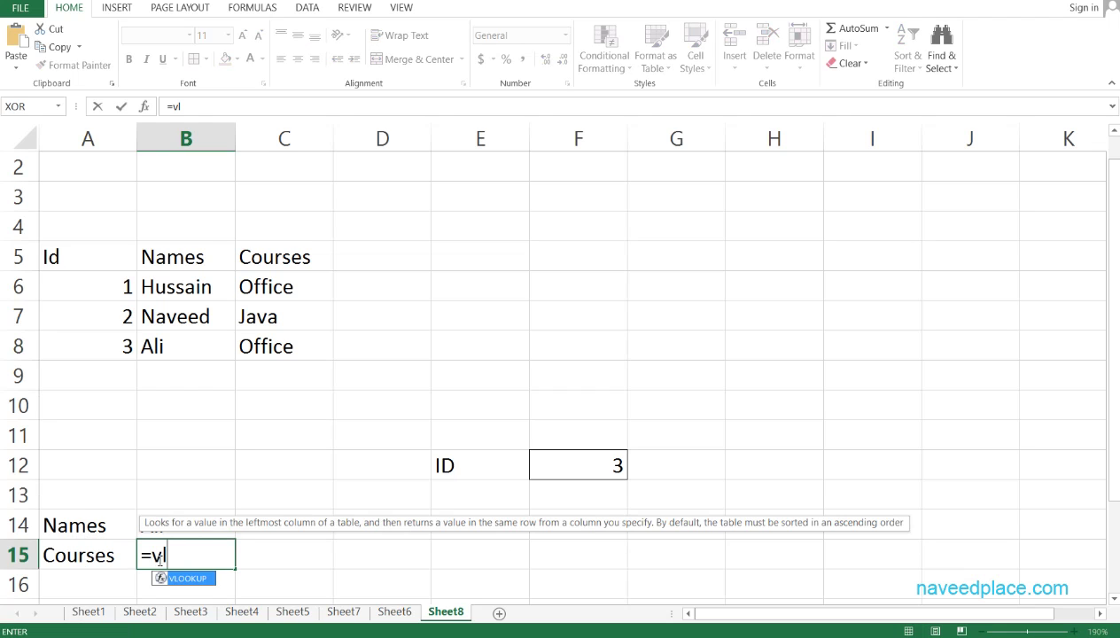
{"action": "key", "text": "Tab"}
{"action": "left_click", "coordinate": [570, 468]}
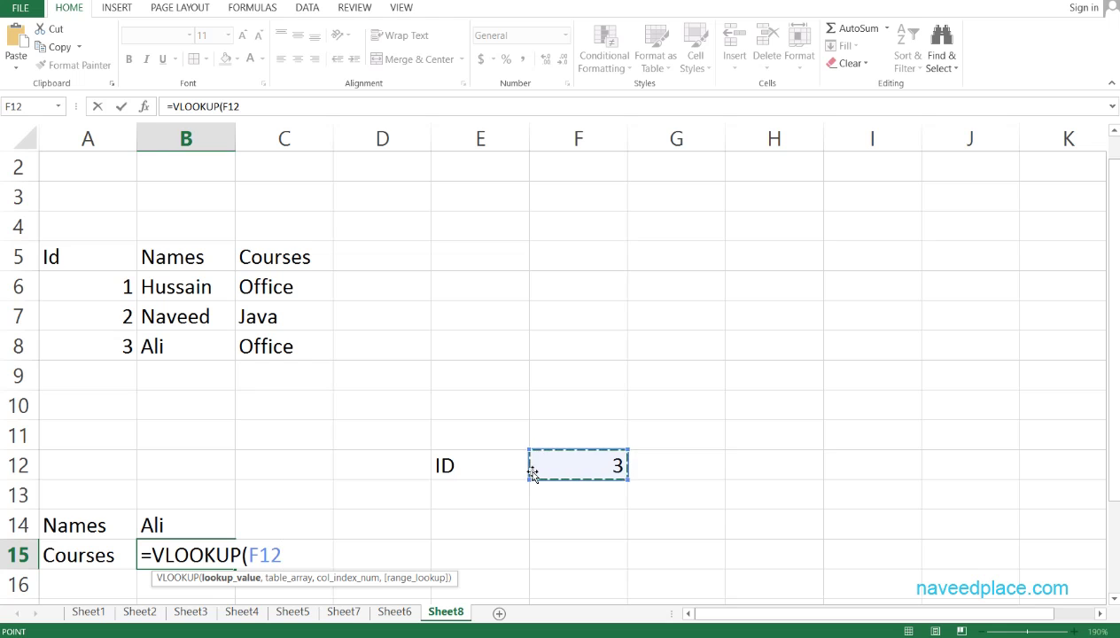
{"action": "type", "text": ","}
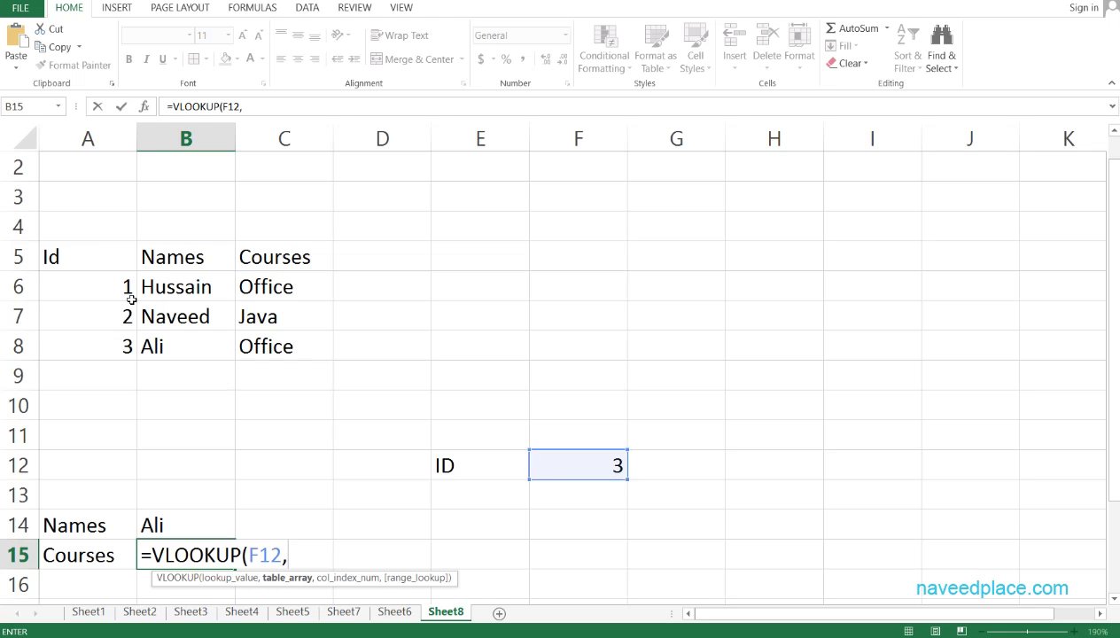
{"action": "left_click_drag", "start_coordinate": [45, 240], "coordinate": [457, 414]}
{"action": "type", "text": ","}
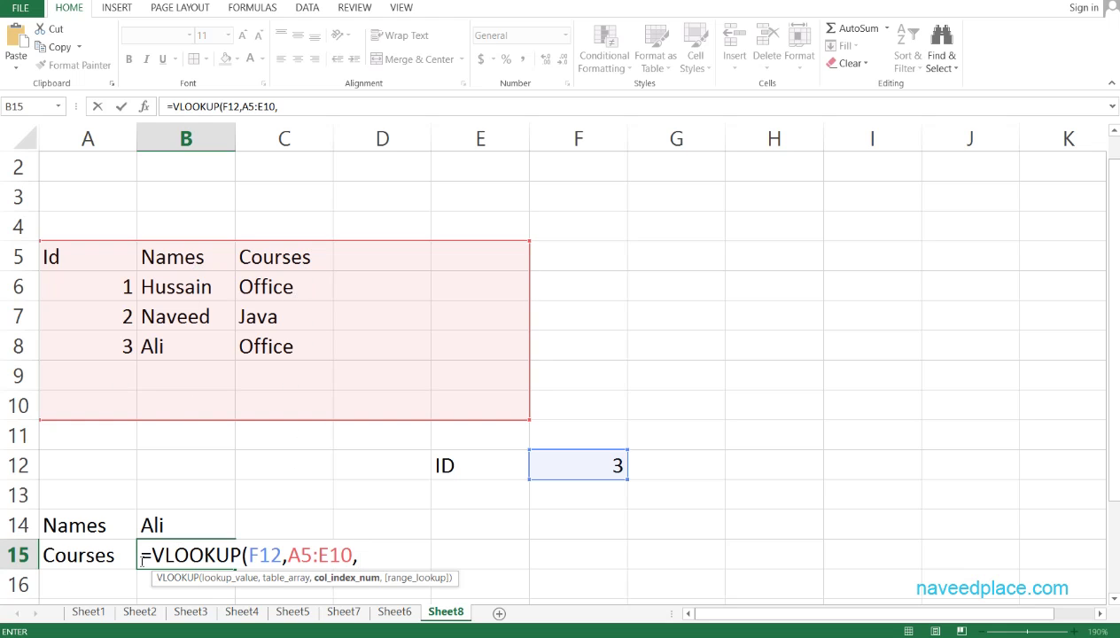
{"action": "type", "text": "3,"}
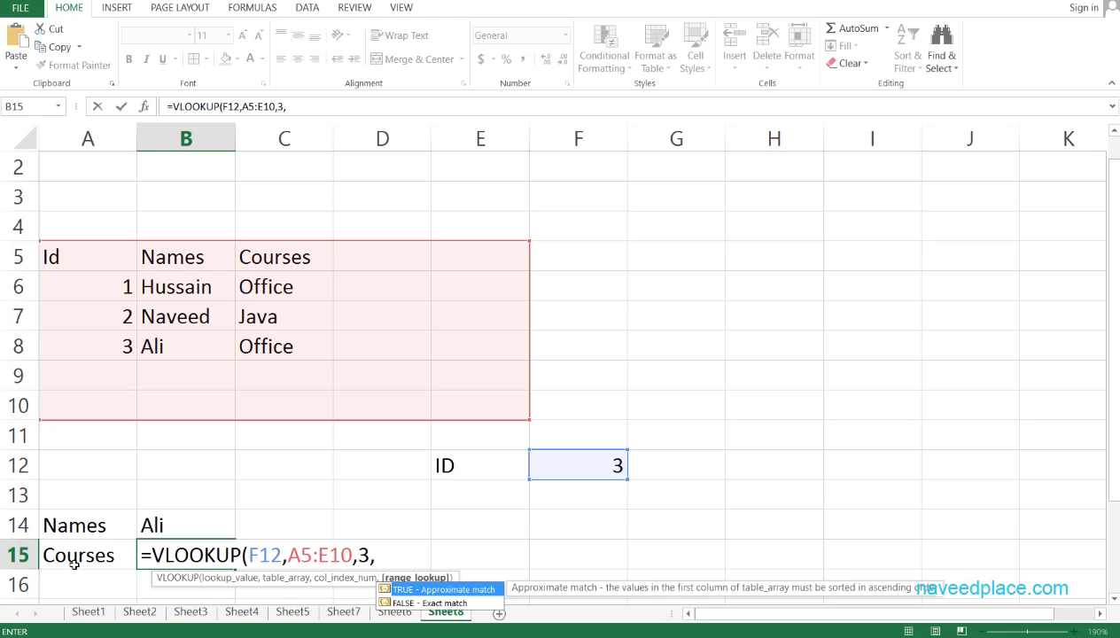
{"action": "key", "text": "Tab"}
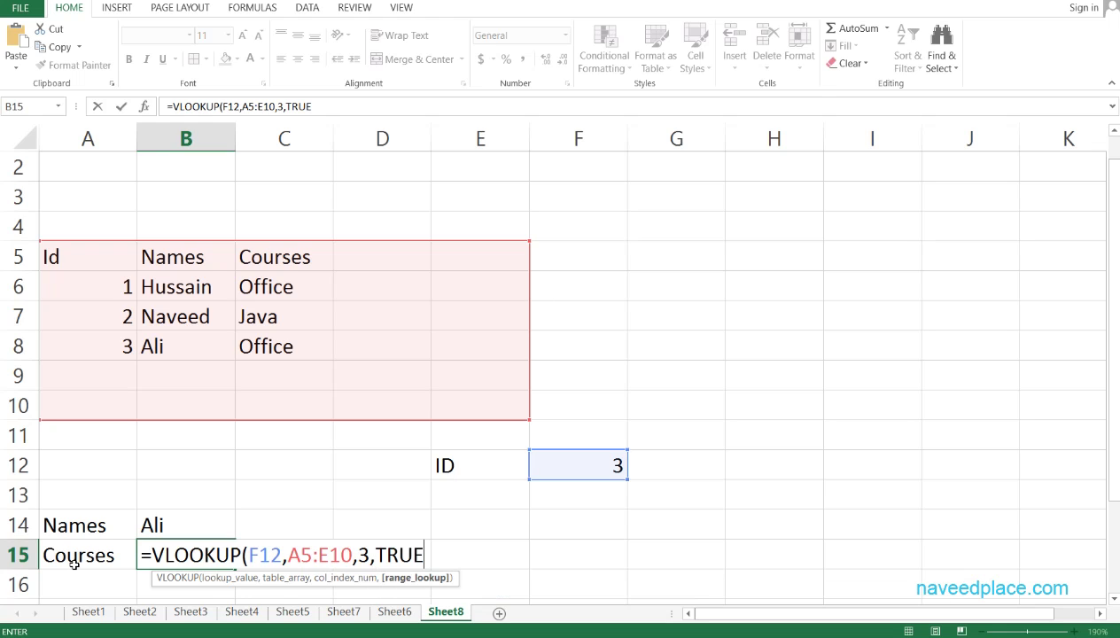
{"action": "key", "text": "Return"}
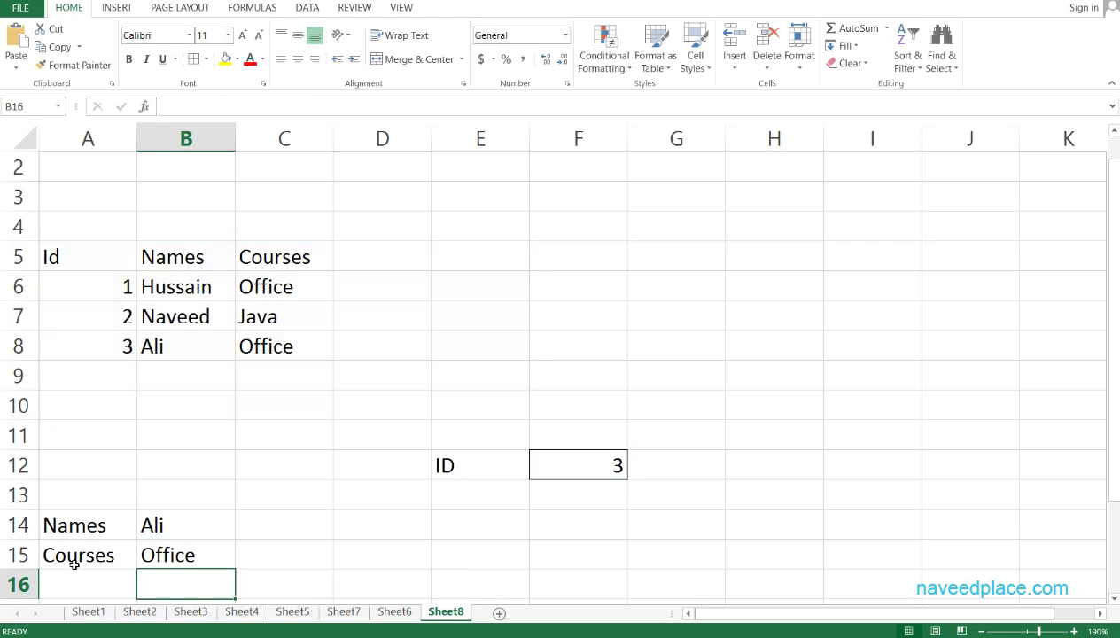
{"action": "left_click", "coordinate": [179, 529]}
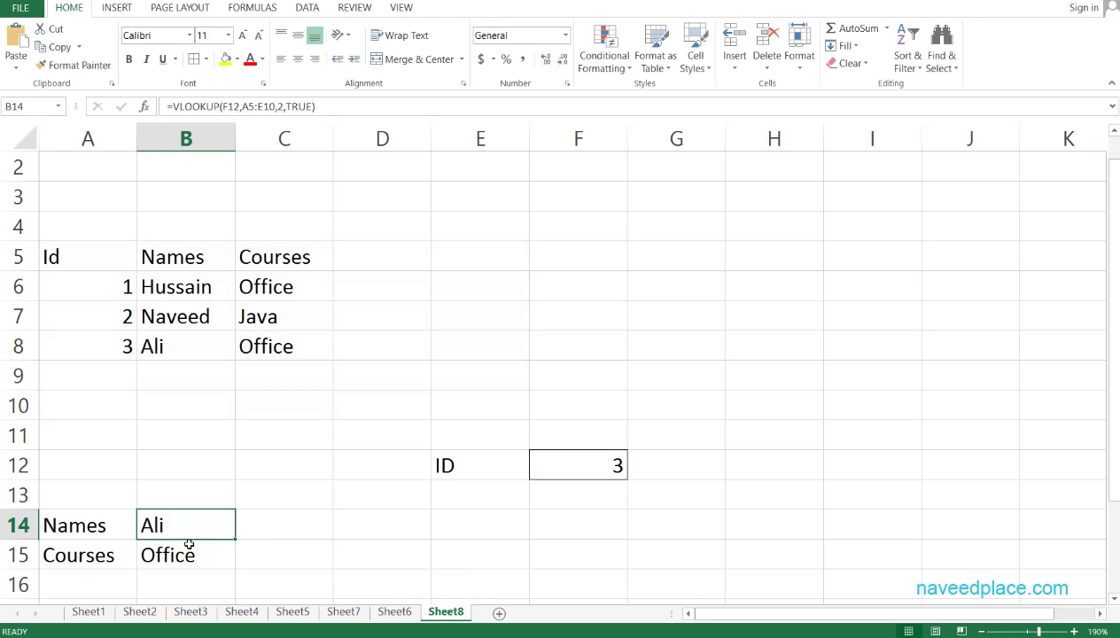
{"action": "left_click", "coordinate": [191, 557]}
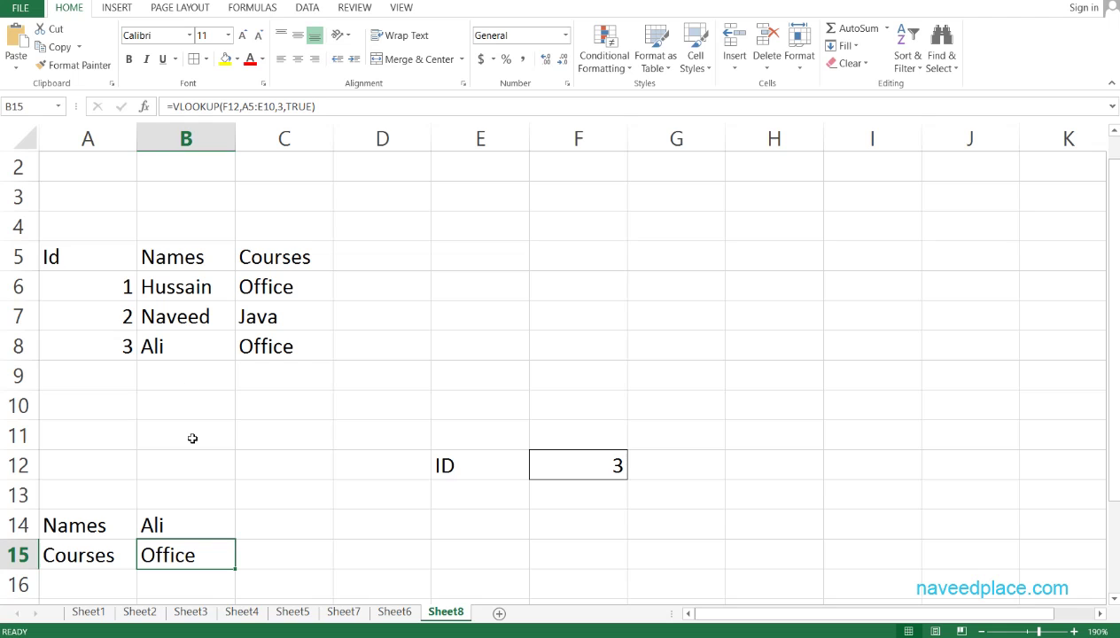
Set the lookup ID in F12 to 2 and check the name and course results in B14 and B15
{"action": "left_click", "coordinate": [90, 323]}
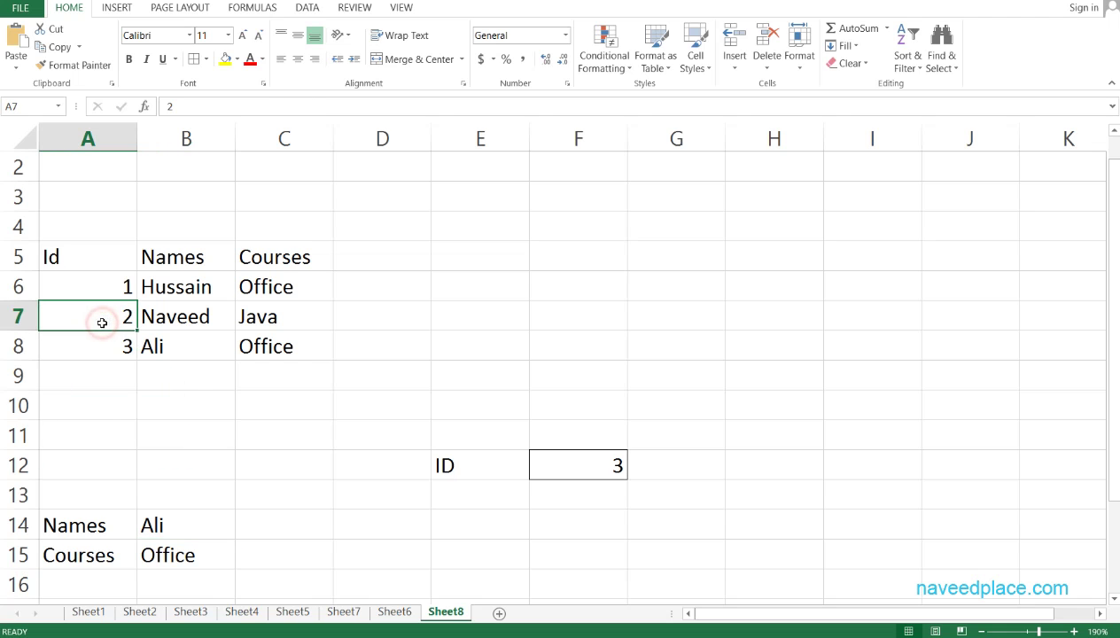
{"action": "left_click", "coordinate": [592, 467]}
{"action": "key", "text": "BackSpace"}
{"action": "type", "text": "2"}
{"action": "key", "text": "Return"}
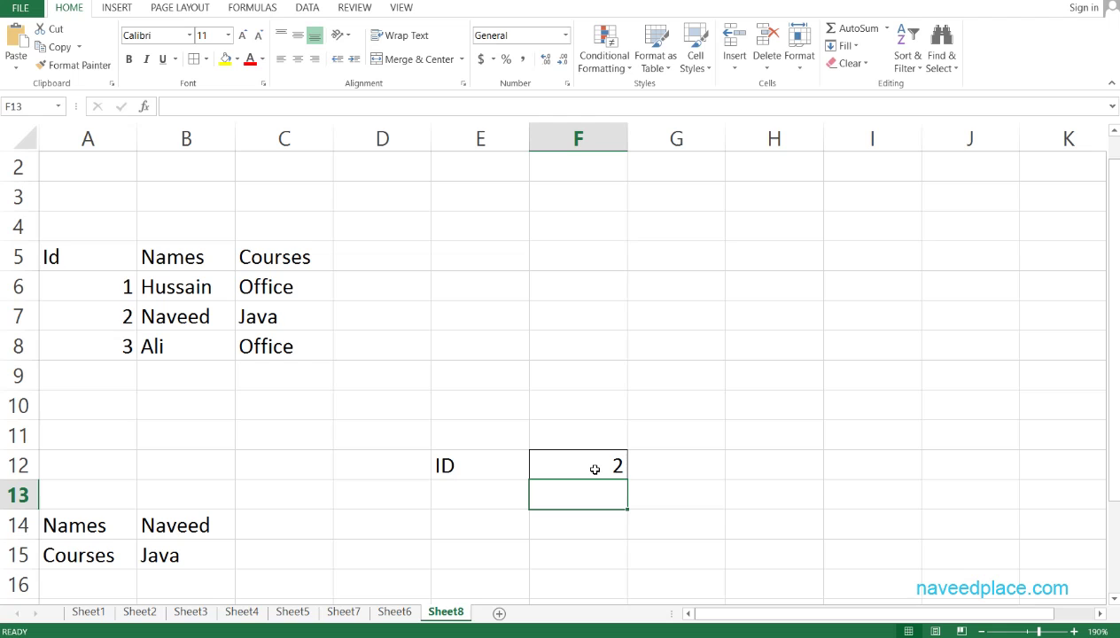
{"action": "left_click", "coordinate": [204, 501]}
{"action": "left_click", "coordinate": [182, 518]}
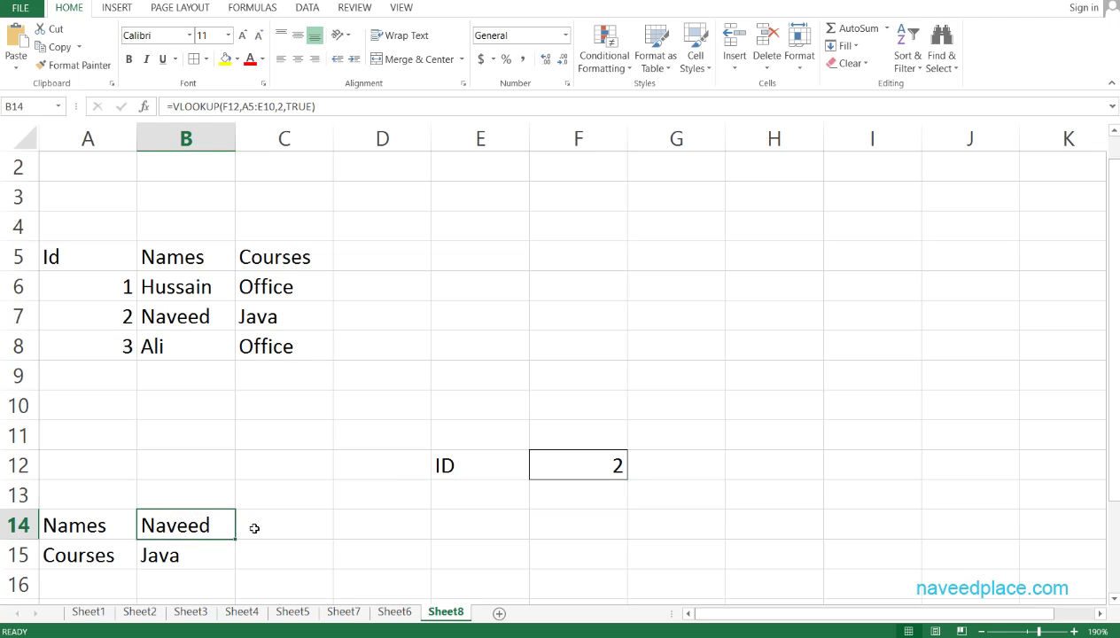
{"action": "left_click", "coordinate": [202, 559]}
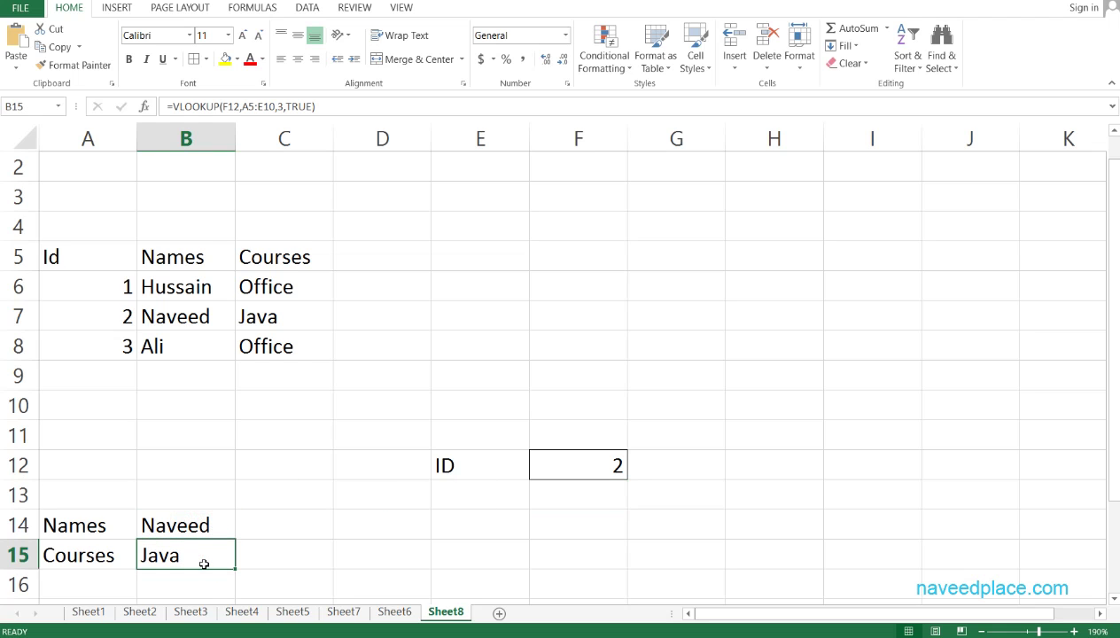